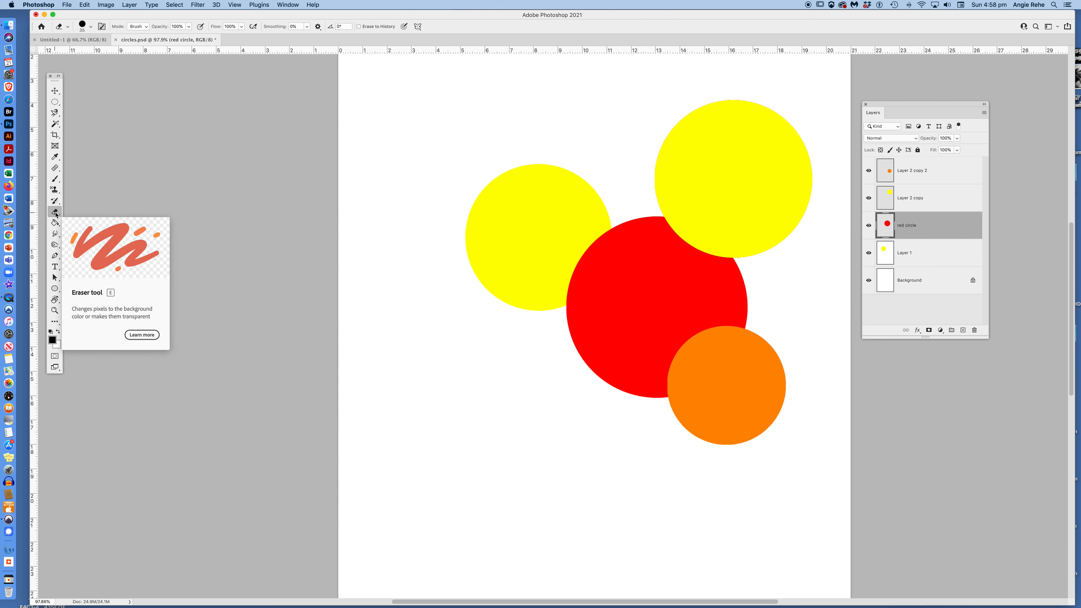
Erase the red circle's overlap with the left yellow circle, using an enlarged Hard Round eraser on the red circle layer
{"action": "right_click", "coordinate": [466, 266]}
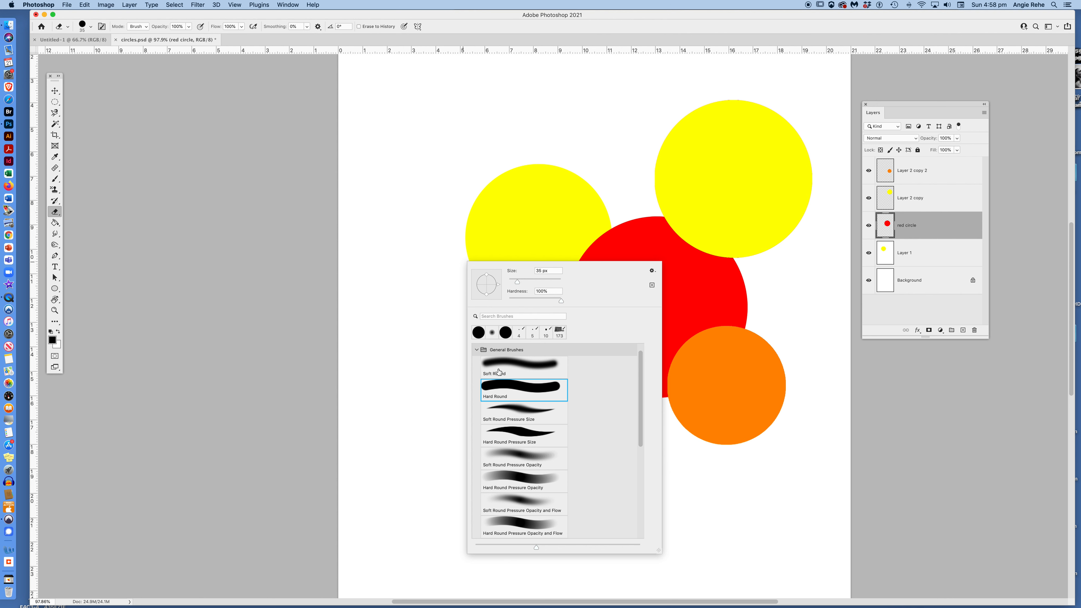
{"action": "double_click", "coordinate": [506, 394]}
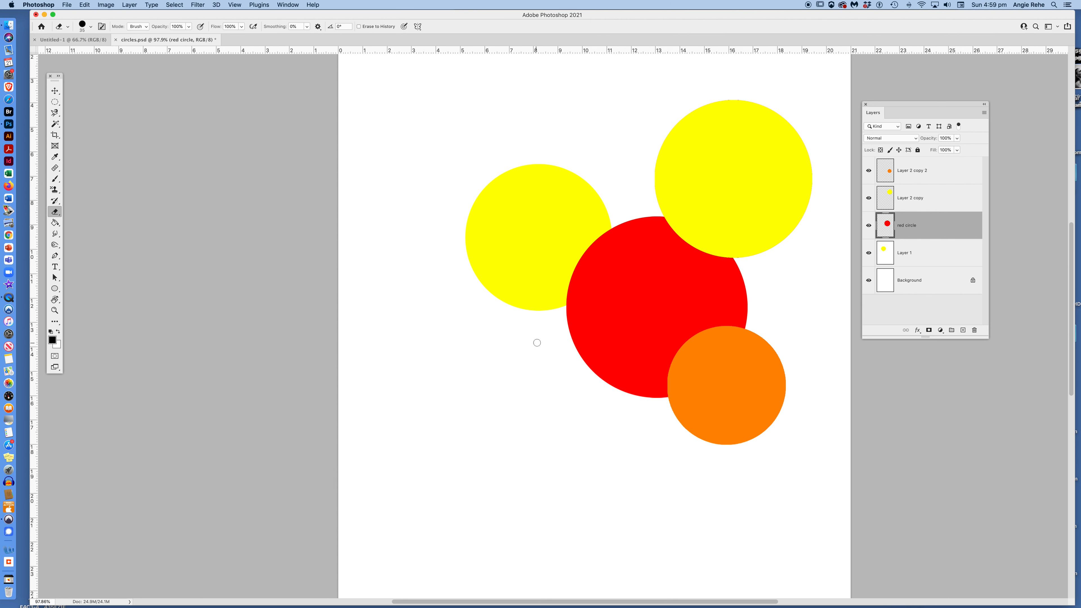
{"action": "key", "text": "bracketright"}
{"action": "key", "text": "bracketright"}
{"action": "key", "text": "bracketright"}
{"action": "mouse_move", "coordinate": [668, 226]}
{"action": "left_mouse_down"}
{"action": "mouse_move", "coordinate": [693, 249]}
{"action": "mouse_move", "coordinate": [663, 222]}
{"action": "mouse_move", "coordinate": [647, 221]}
{"action": "mouse_move", "coordinate": [654, 239]}
{"action": "mouse_move", "coordinate": [643, 222]}
{"action": "mouse_move", "coordinate": [632, 222]}
{"action": "mouse_move", "coordinate": [640, 234]}
{"action": "mouse_move", "coordinate": [604, 231]}
{"action": "mouse_move", "coordinate": [590, 281]}
{"action": "mouse_move", "coordinate": [564, 295]}
{"action": "mouse_move", "coordinate": [594, 240]}
{"action": "left_mouse_up"}
Undo the erasing on the red circle layer
{"action": "key", "text": "super+z"}
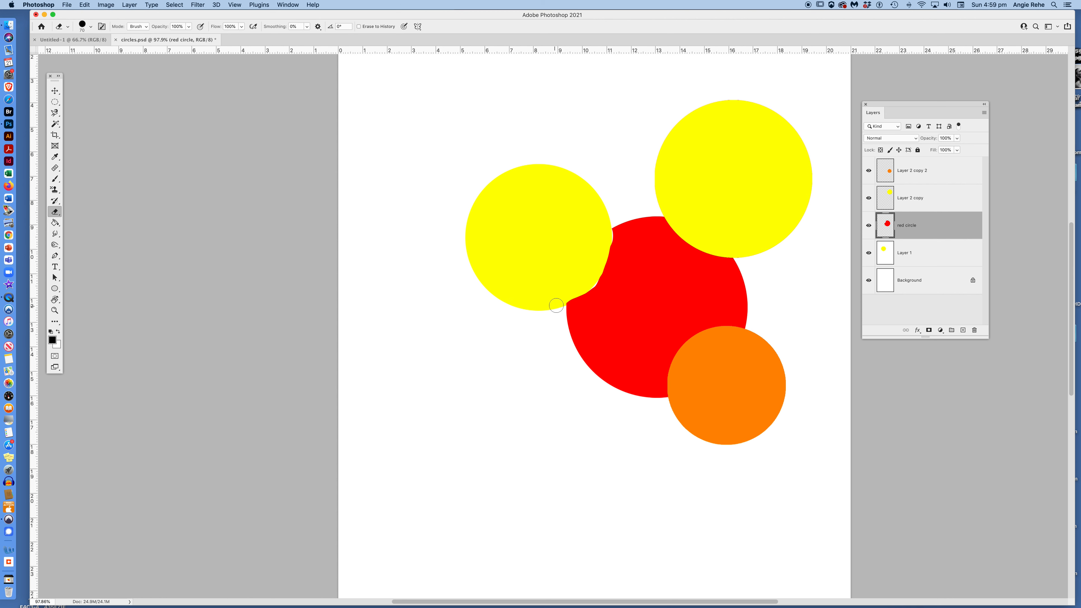
{"action": "key", "text": "super+z"}
{"action": "key", "text": "super+z"}
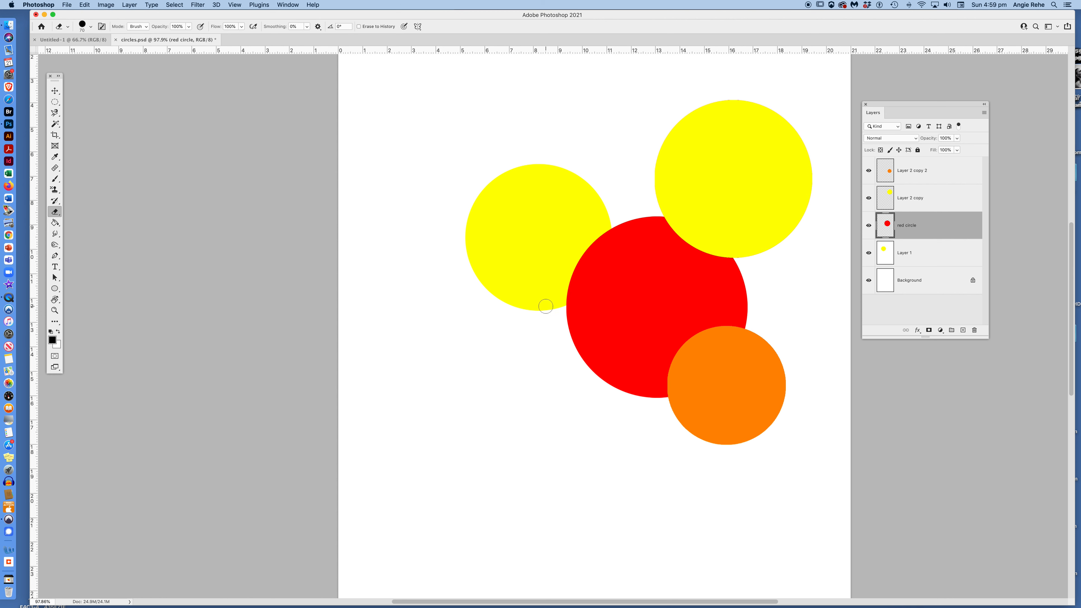
Add a layer mask to the red circle layer, and sample the circle's red with the layer's image thumbnail active
{"action": "left_click", "coordinate": [929, 331]}
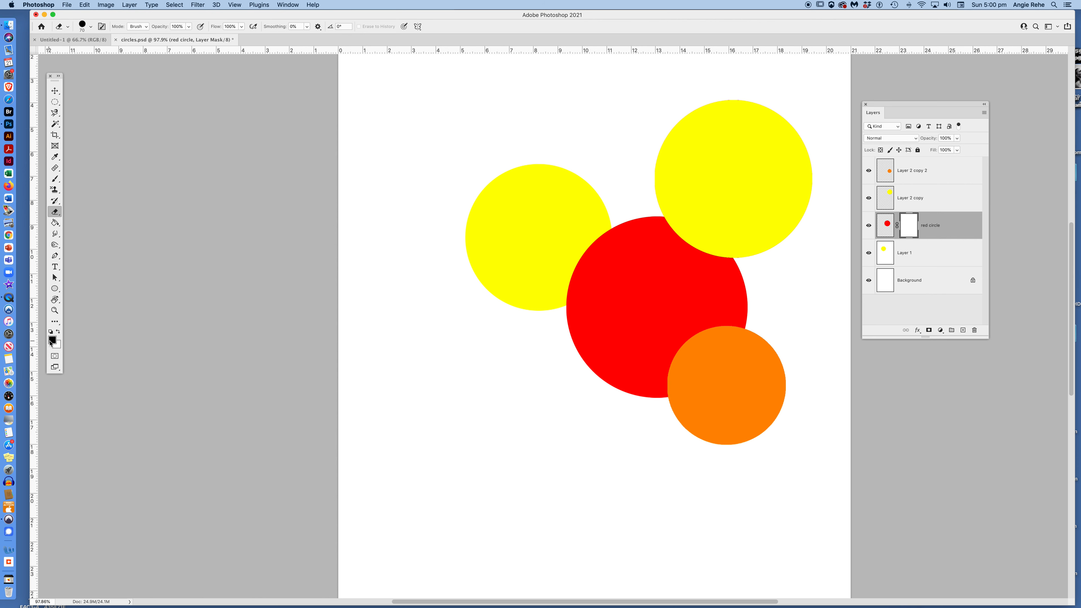
{"action": "left_click", "coordinate": [888, 229]}
{"action": "key", "text": "i"}
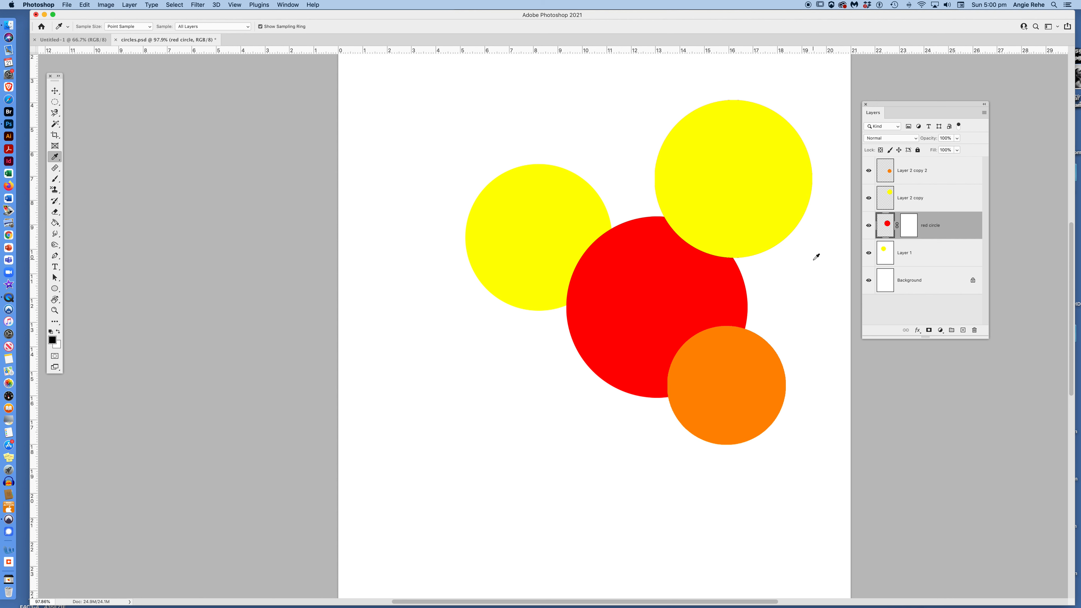
{"action": "left_click", "coordinate": [675, 280]}
{"action": "key", "text": "v"}
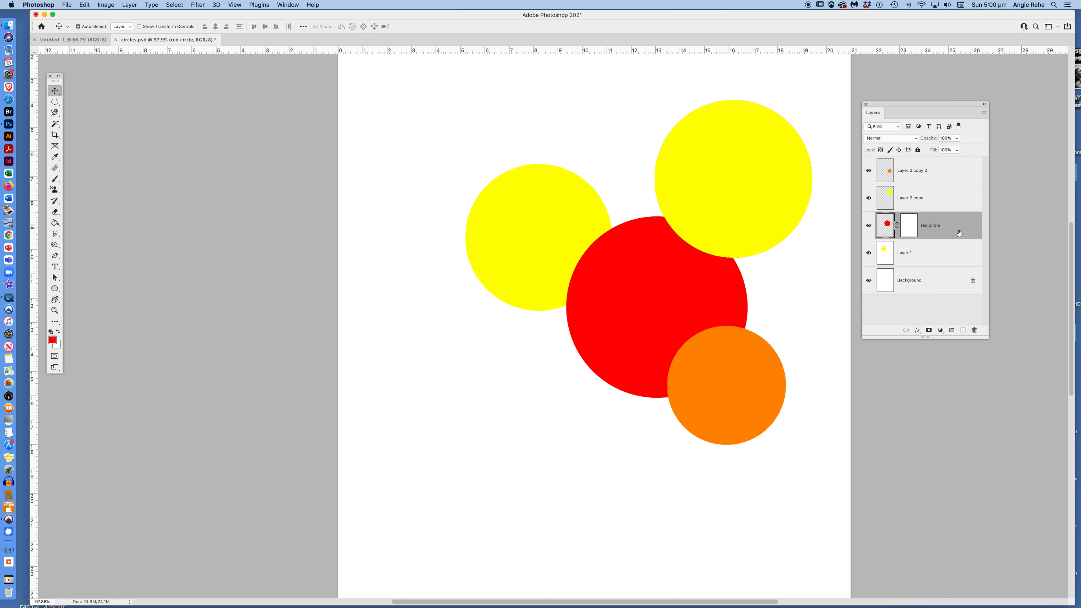
Paint black with the Brush on the red circle's layer mask to hide its overlap with the left yellow circle
{"action": "left_click", "coordinate": [913, 229]}
{"action": "key", "text": "b"}
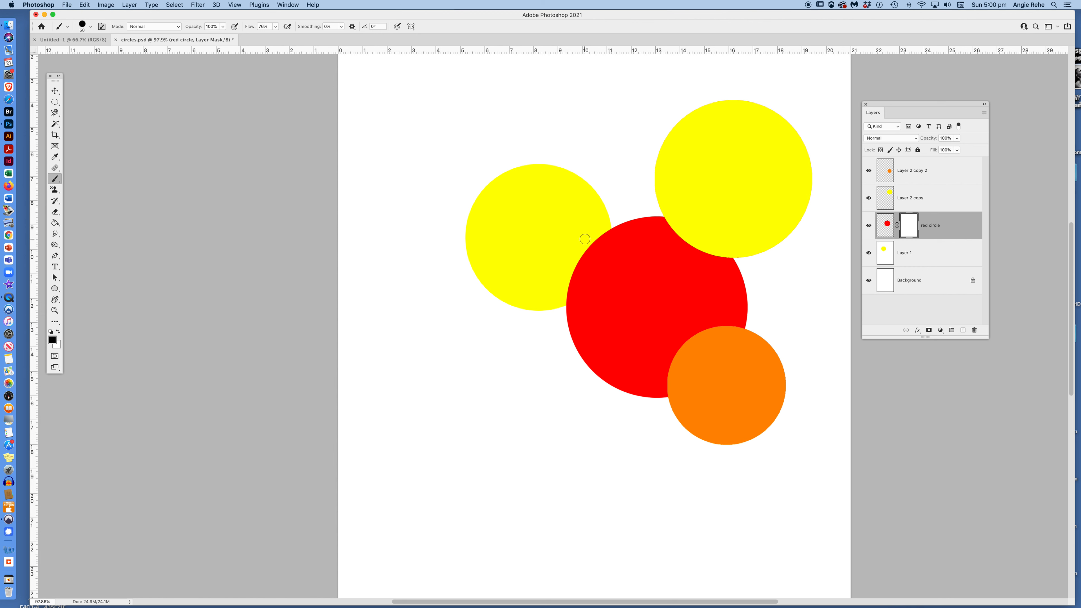
{"action": "mouse_move", "coordinate": [598, 243]}
{"action": "left_mouse_down"}
{"action": "mouse_move", "coordinate": [599, 235]}
{"action": "mouse_move", "coordinate": [592, 261]}
{"action": "mouse_move", "coordinate": [606, 240]}
{"action": "mouse_move", "coordinate": [566, 290]}
{"action": "mouse_move", "coordinate": [597, 274]}
{"action": "mouse_move", "coordinate": [571, 296]}
{"action": "left_mouse_up"}
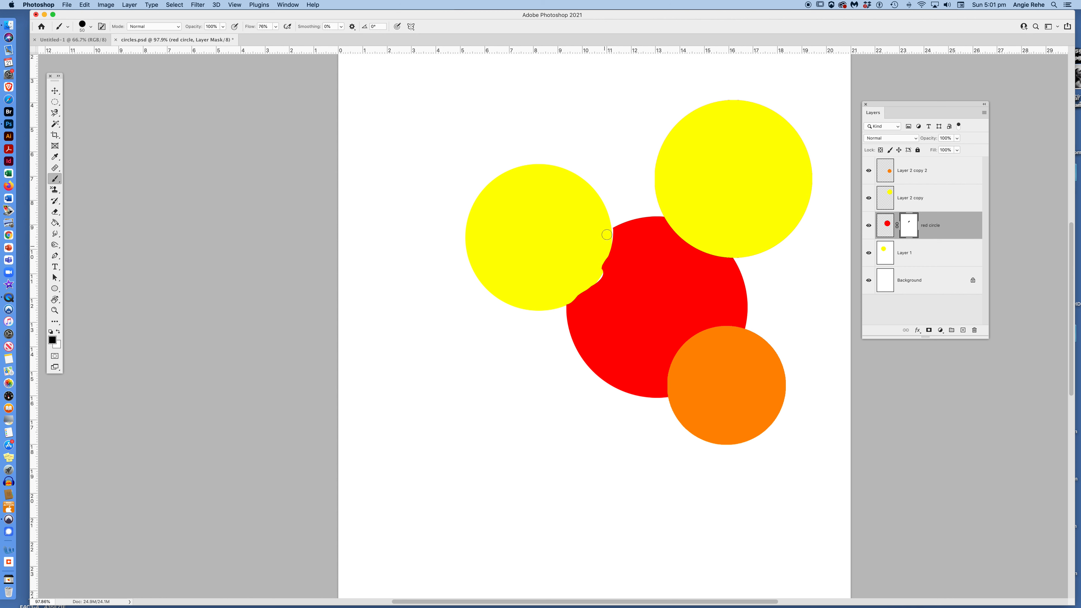
{"action": "left_click_drag", "start_coordinate": [607, 234], "coordinate": [568, 297]}
Make white the foreground colour and paint on the mask to restore the hidden part of the red circle
{"action": "left_click", "coordinate": [59, 332]}
{"action": "left_click", "coordinate": [59, 332]}
{"action": "key", "text": "x"}
{"action": "mouse_move", "coordinate": [608, 246]}
{"action": "left_mouse_down"}
{"action": "mouse_move", "coordinate": [577, 301]}
{"action": "mouse_move", "coordinate": [585, 266]}
{"action": "mouse_move", "coordinate": [572, 307]}
{"action": "mouse_move", "coordinate": [586, 254]}
{"action": "mouse_move", "coordinate": [619, 230]}
{"action": "mouse_move", "coordinate": [588, 273]}
{"action": "left_mouse_up"}
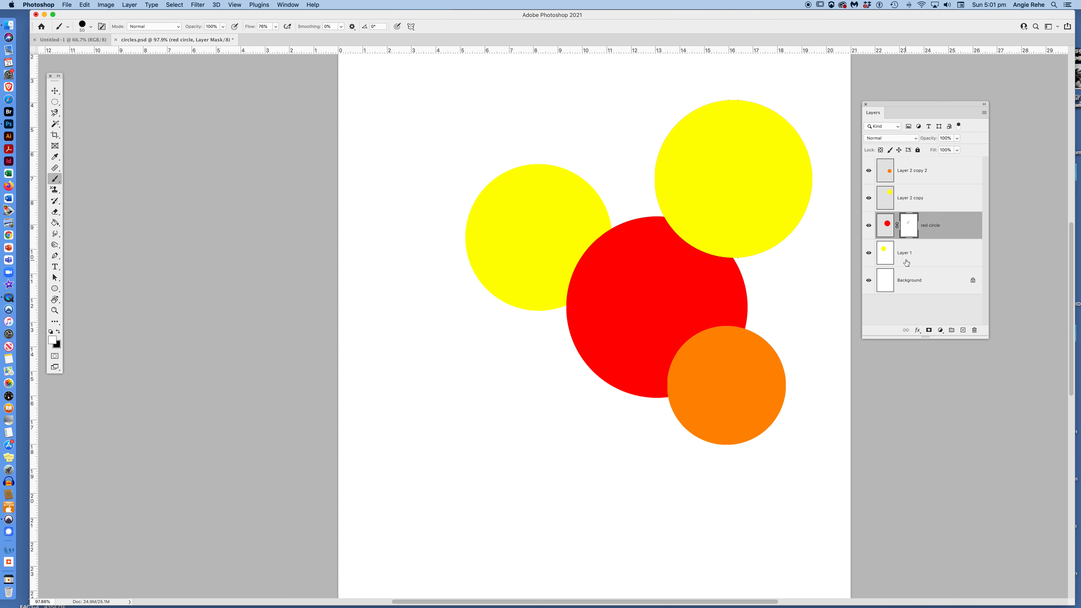
Pick a mid-grey foreground colour and paint it on the mask to make the overlap with the left yellow circle semi-transparent
{"action": "key", "text": "x"}
{"action": "left_click", "coordinate": [53, 339]}
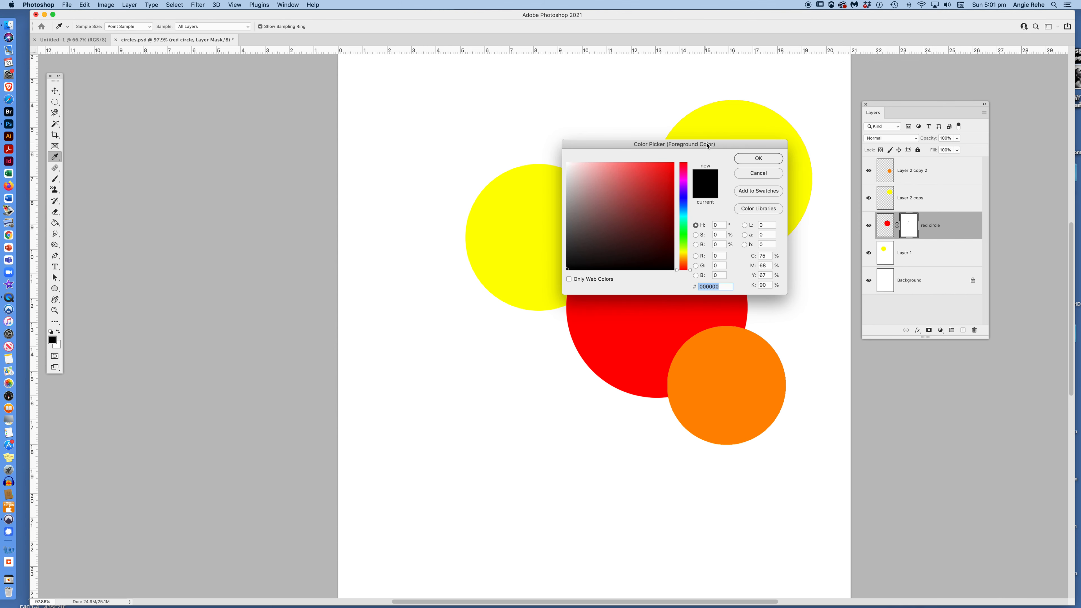
{"action": "left_click_drag", "start_coordinate": [708, 145], "coordinate": [493, 77]}
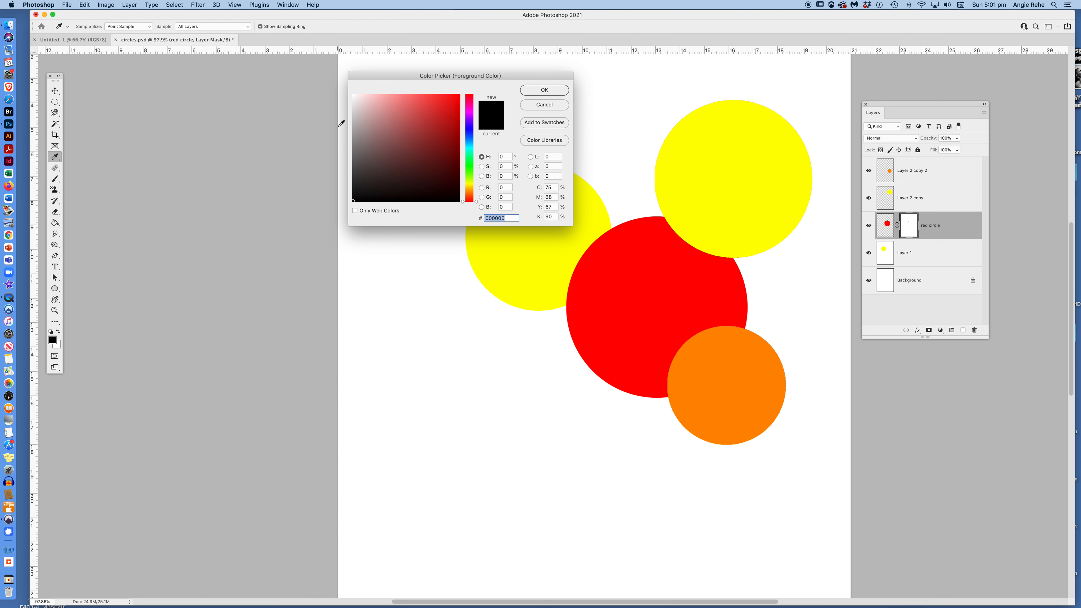
{"action": "left_click_drag", "start_coordinate": [358, 133], "coordinate": [347, 143]}
{"action": "left_click", "coordinate": [544, 91]}
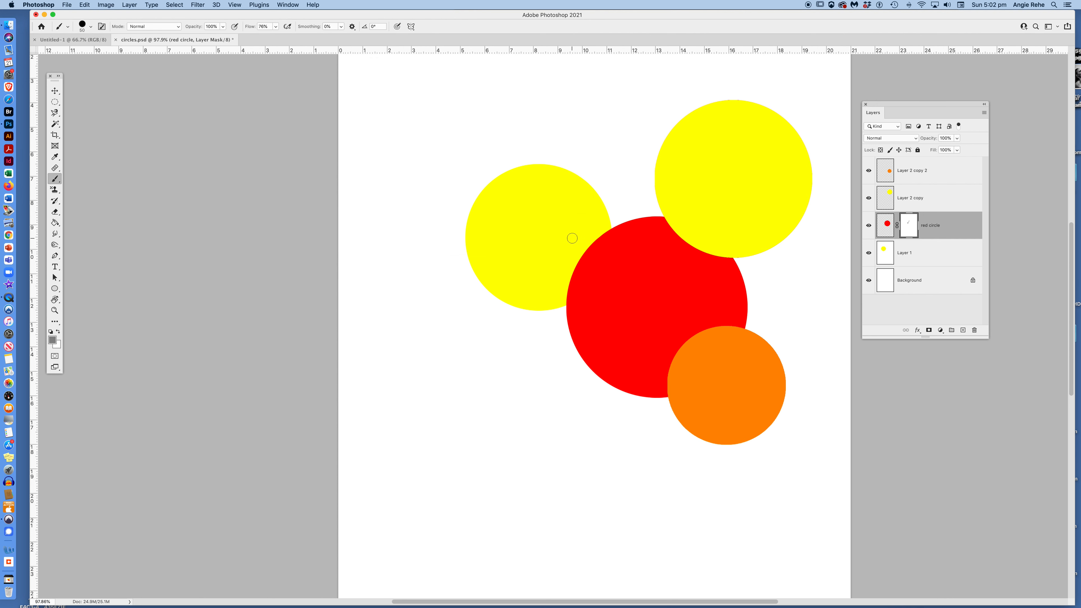
{"action": "mouse_move", "coordinate": [600, 236]}
{"action": "left_mouse_down"}
{"action": "mouse_move", "coordinate": [577, 272]}
{"action": "mouse_move", "coordinate": [598, 238]}
{"action": "mouse_move", "coordinate": [579, 262]}
{"action": "mouse_move", "coordinate": [581, 286]}
{"action": "mouse_move", "coordinate": [608, 223]}
{"action": "mouse_move", "coordinate": [559, 303]}
{"action": "mouse_move", "coordinate": [580, 275]}
{"action": "mouse_move", "coordinate": [571, 299]}
{"action": "left_mouse_up"}
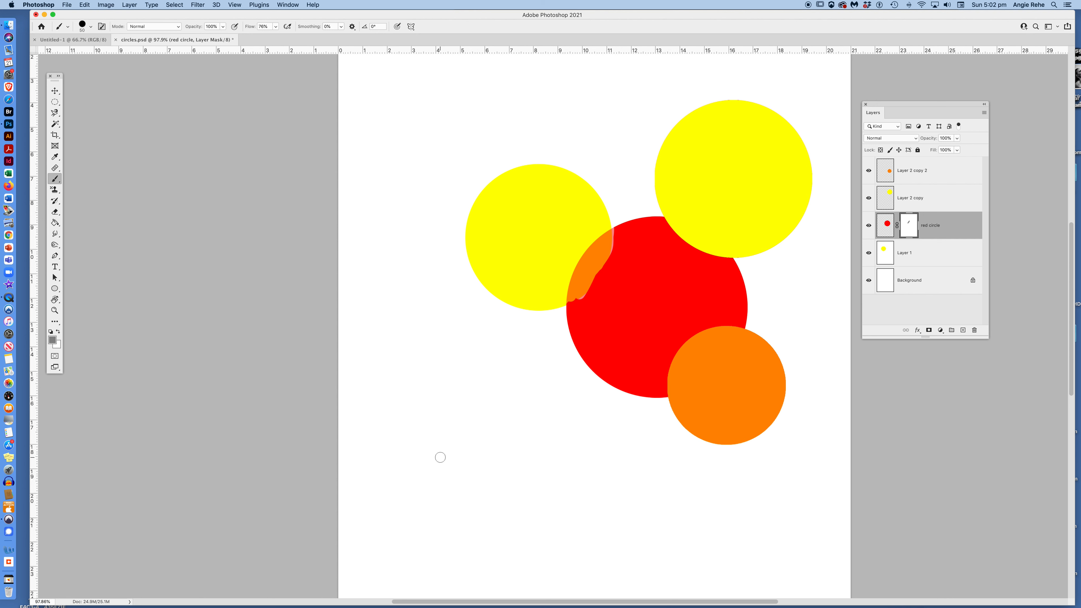
Undo the grey mask stroke and reset the colours to the default black foreground and white background
{"action": "key", "text": "super+z"}
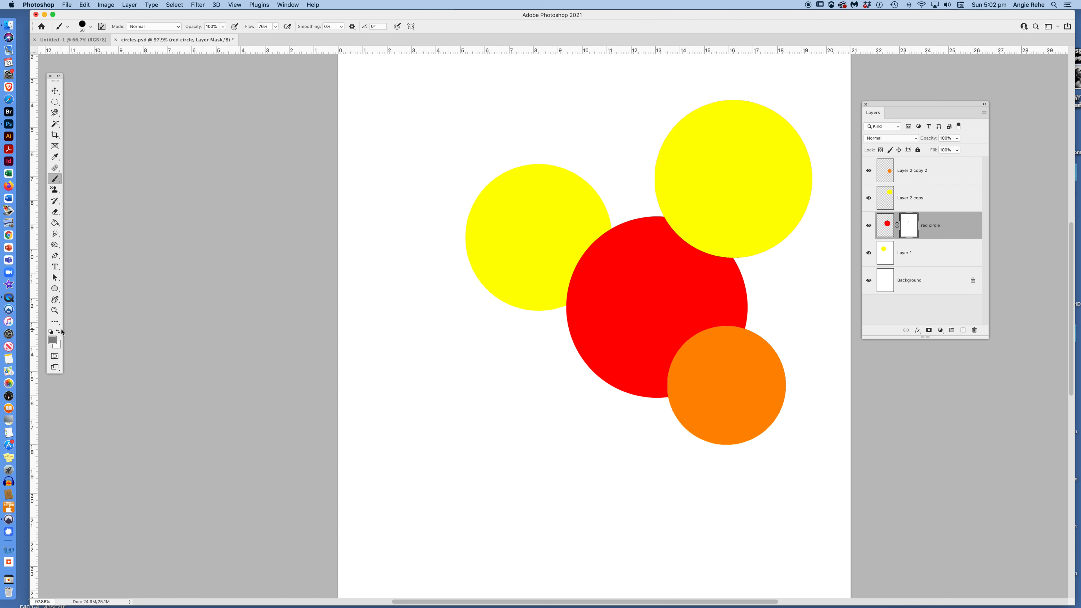
{"action": "key", "text": "d"}
{"action": "key", "text": "x"}
{"action": "key", "text": "x"}
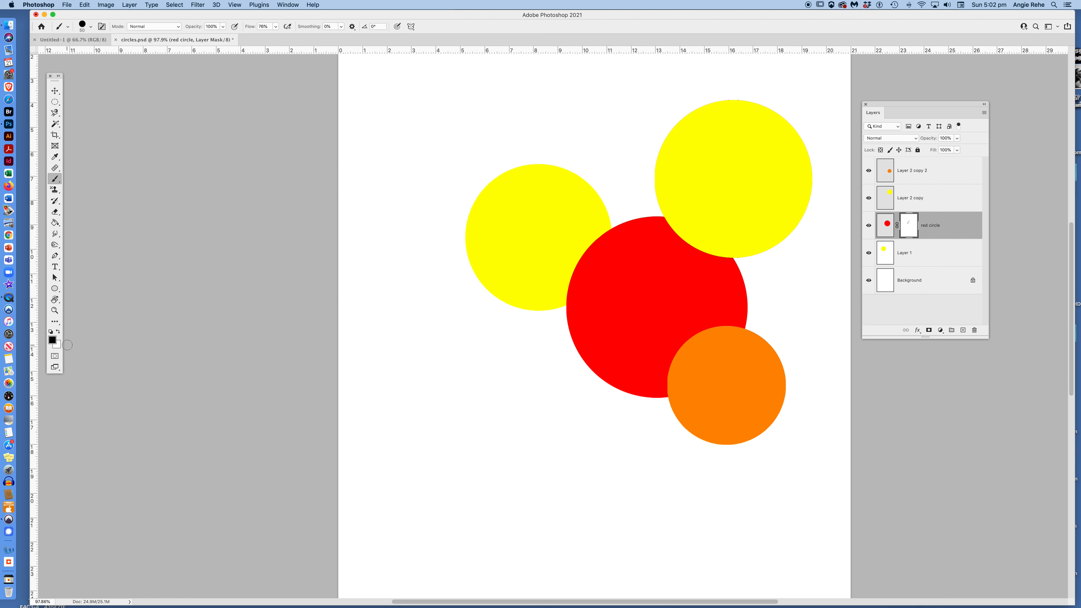